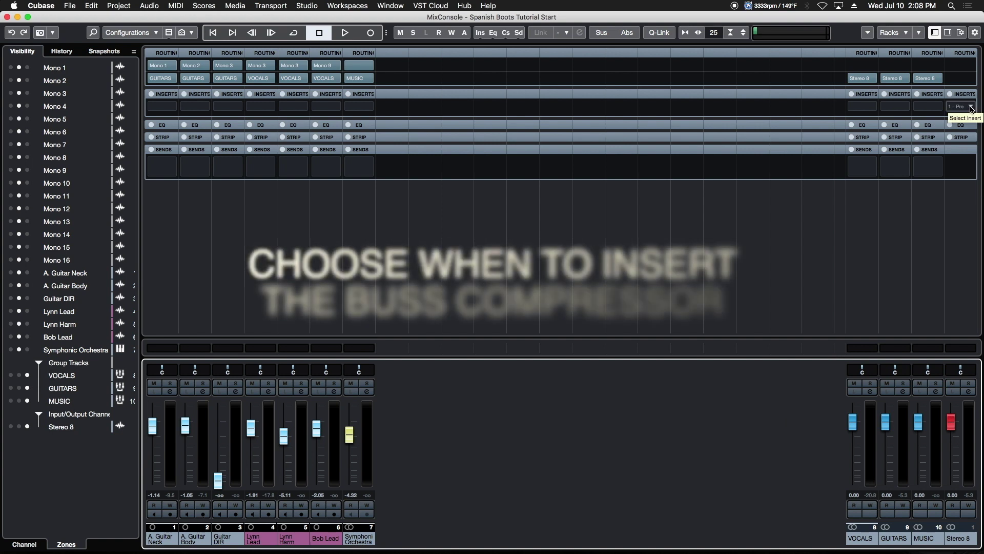
Open the plugin selector from the Stereo 8 bus's first insert slot.
{"action": "left_click", "coordinate": [972, 109]}
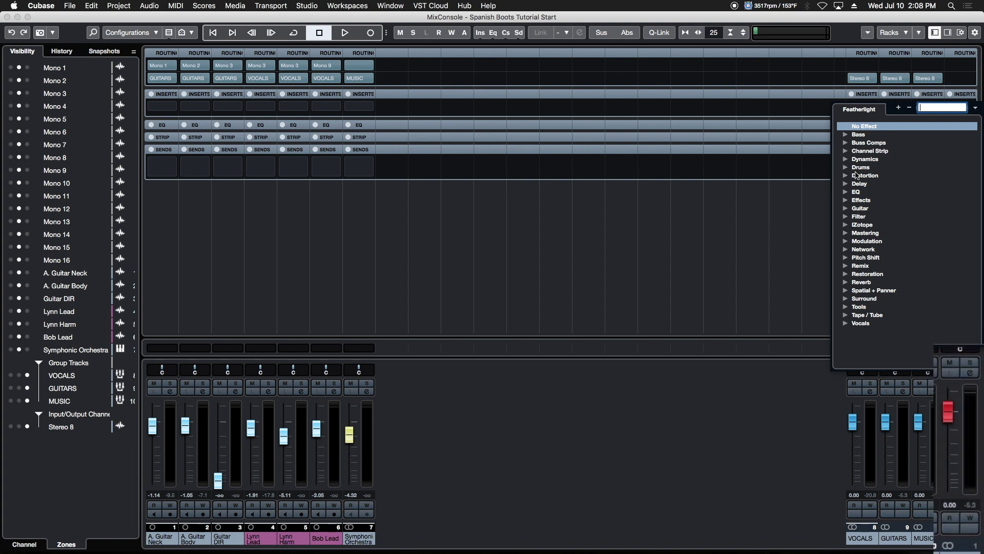
Load Tube Compressor from the Dynamics category into the Stereo 8 first insert.
{"action": "left_click", "coordinate": [846, 159]}
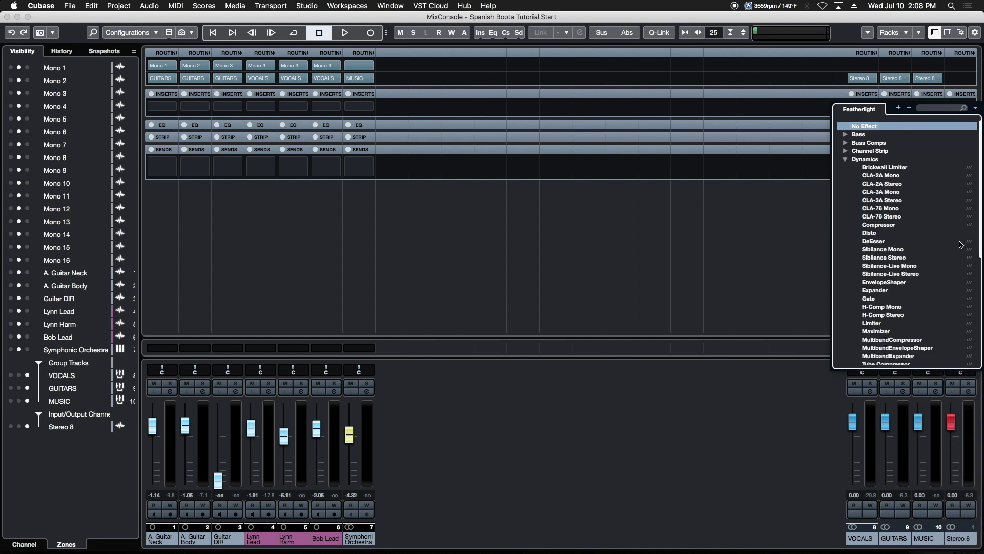
{"action": "scroll", "coordinate": [980, 256], "scroll_direction": "down", "scroll_amount": 1}
{"action": "scroll", "coordinate": [980, 256], "scroll_direction": "down", "scroll_amount": 3}
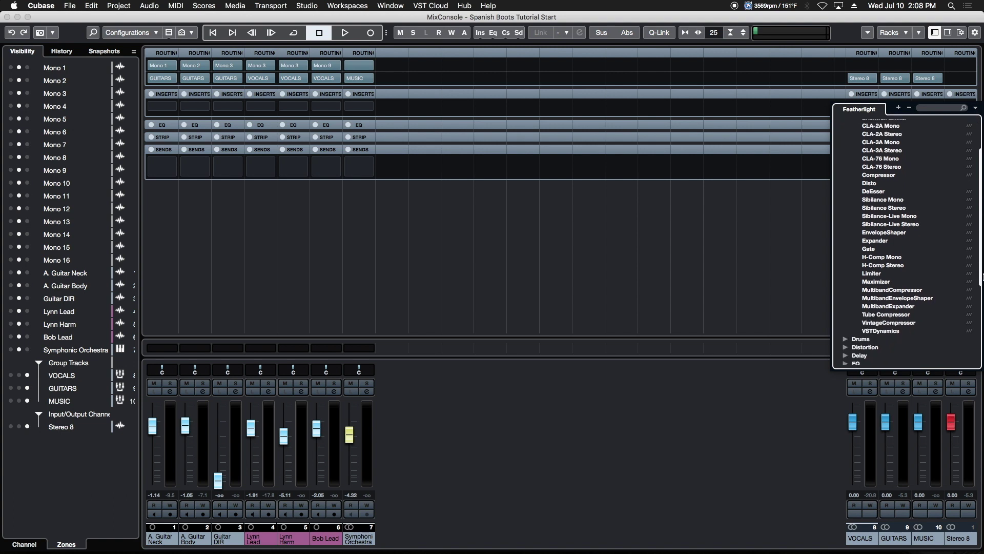
{"action": "left_click", "coordinate": [885, 315]}
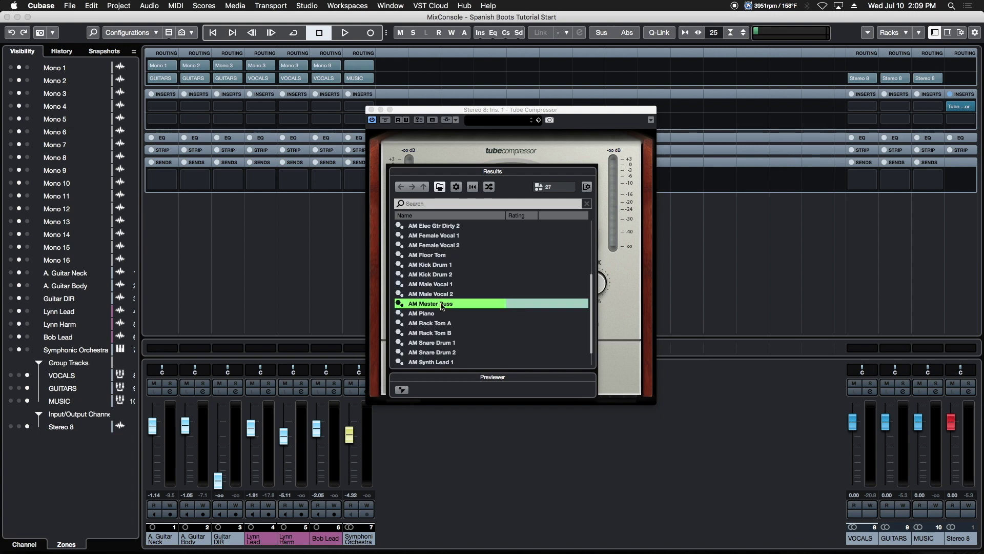
Load the AM Master Buss preset, giving 624 ms release with Auto on.
{"action": "double_click", "coordinate": [442, 306]}
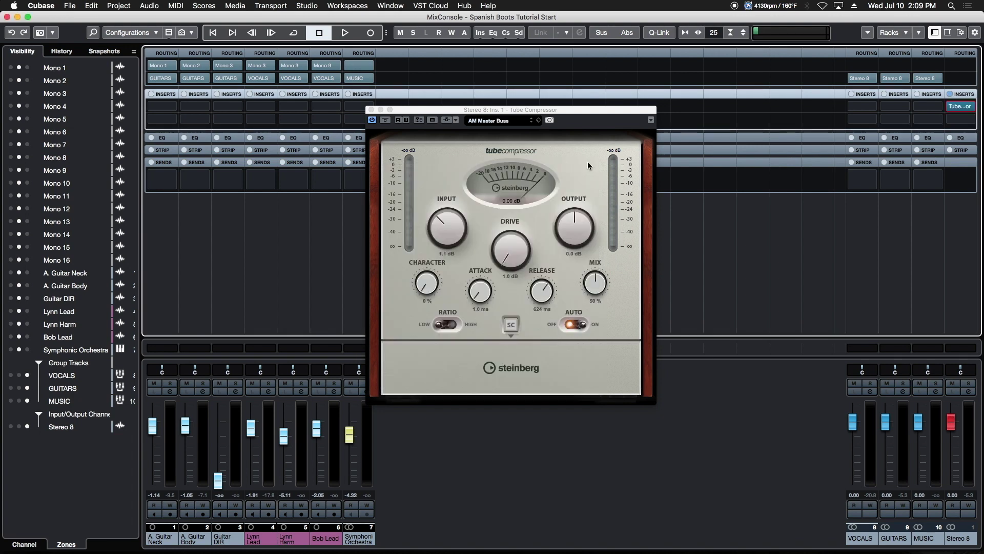
{"action": "left_click", "coordinate": [972, 121]}
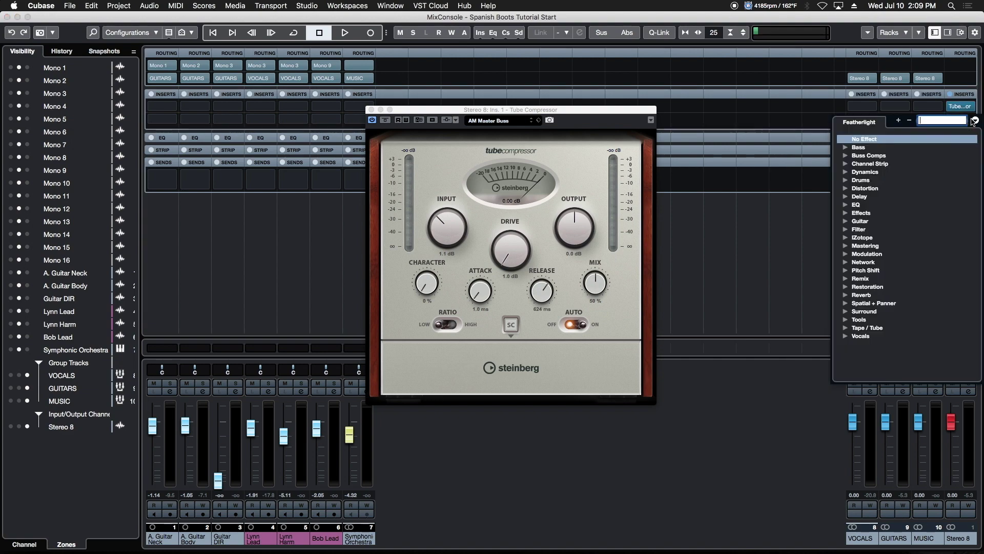
{"action": "left_click", "coordinate": [846, 157]}
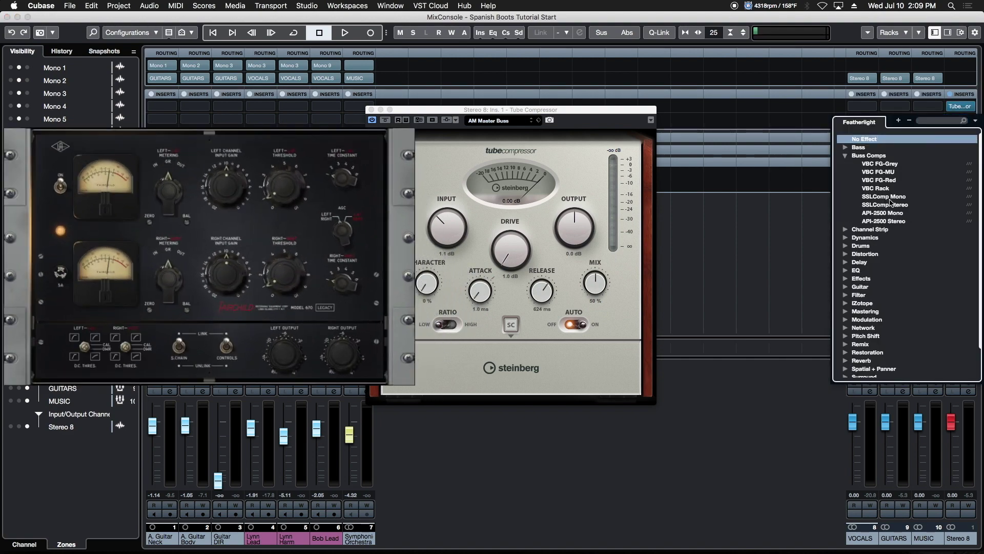
{"action": "left_click", "coordinate": [889, 205]}
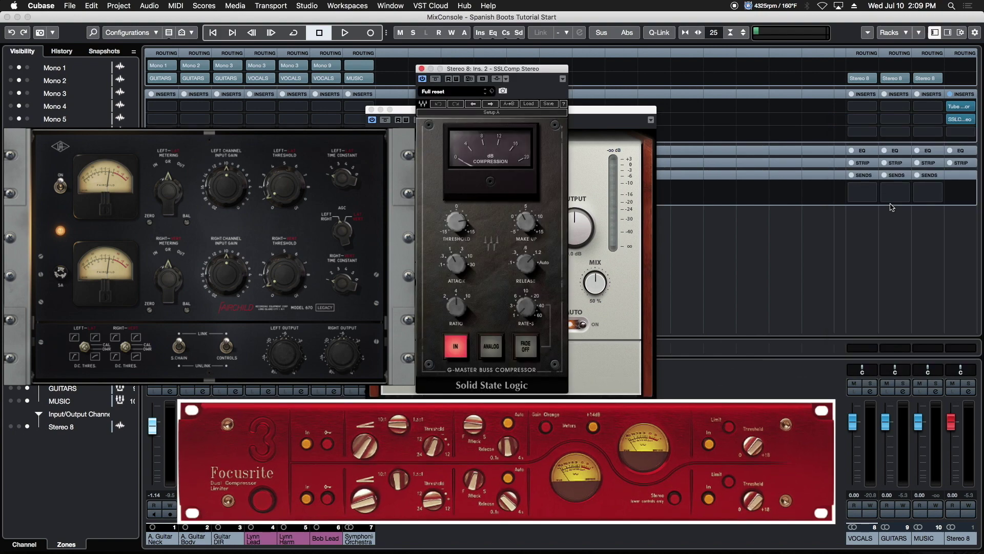
{"action": "left_click_drag", "start_coordinate": [512, 68], "coordinate": [769, 105]}
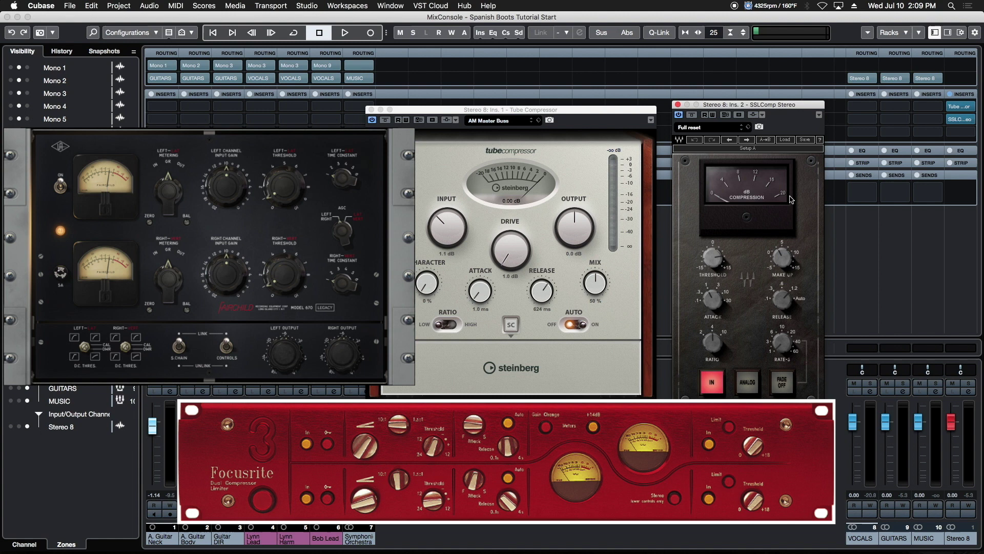
{"action": "left_click", "coordinate": [787, 106]}
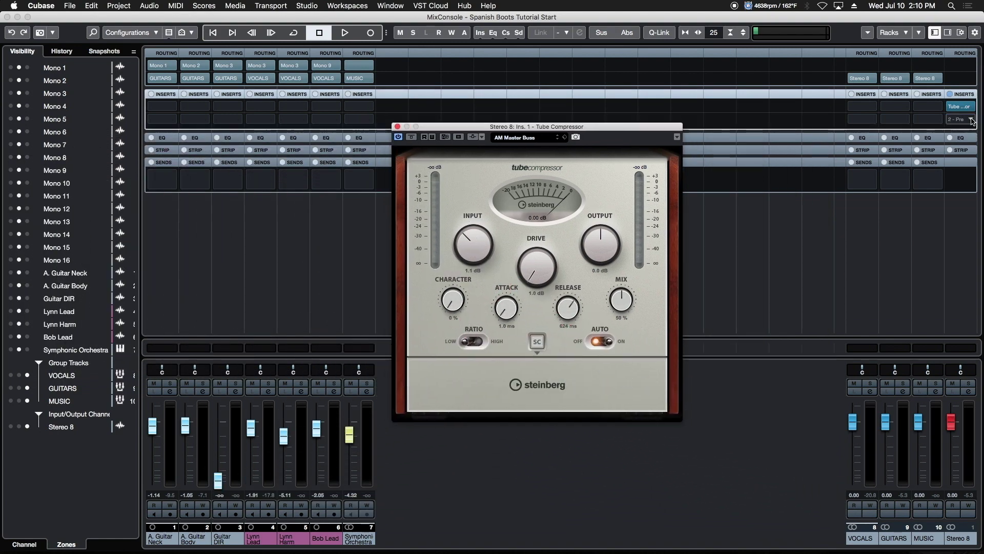
Add a Dynamics Limiter in insert slot 2 with its output ceiling at -0.3 dB.
{"action": "left_click", "coordinate": [972, 119]}
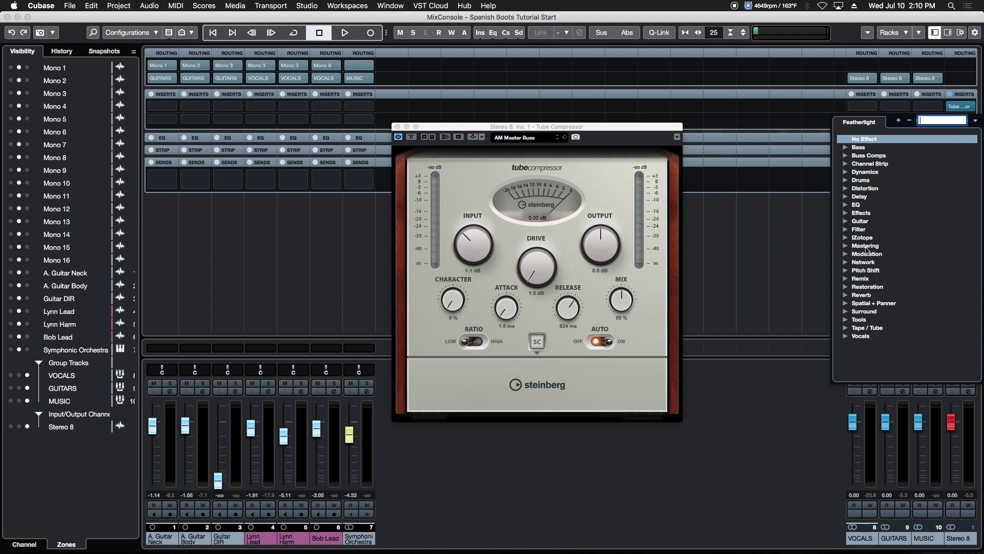
{"action": "left_click", "coordinate": [845, 173]}
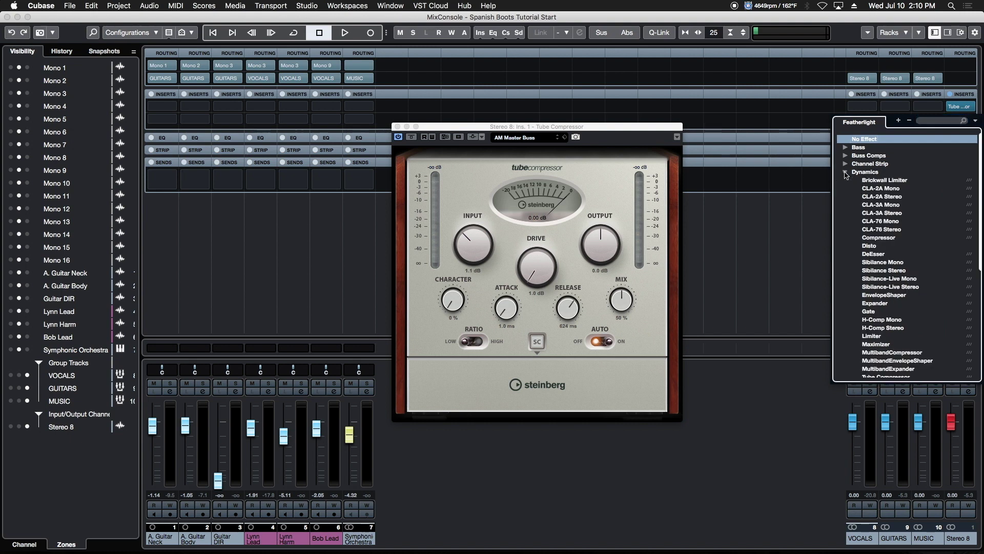
{"action": "left_click", "coordinate": [878, 336]}
{"action": "left_click", "coordinate": [878, 336]}
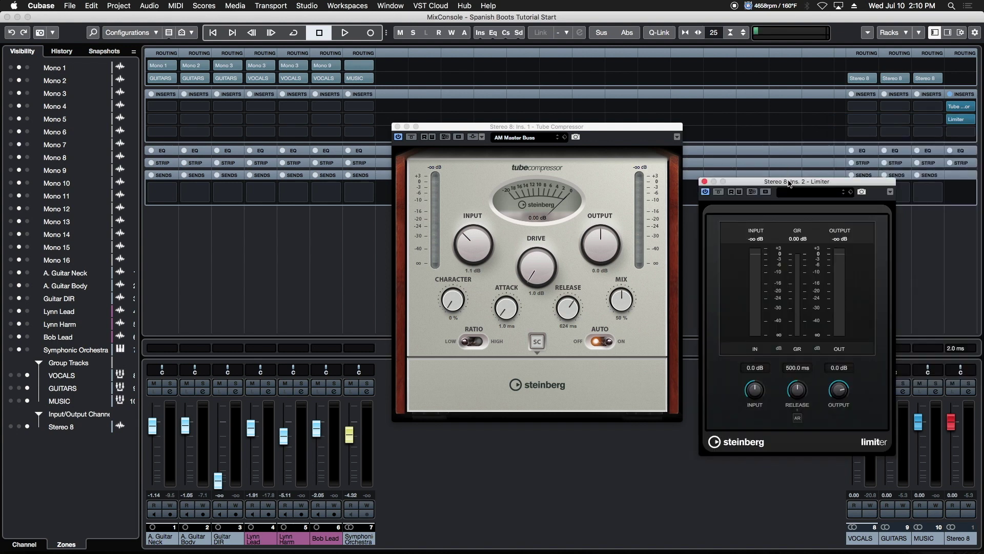
{"action": "left_click_drag", "start_coordinate": [789, 185], "coordinate": [788, 160]}
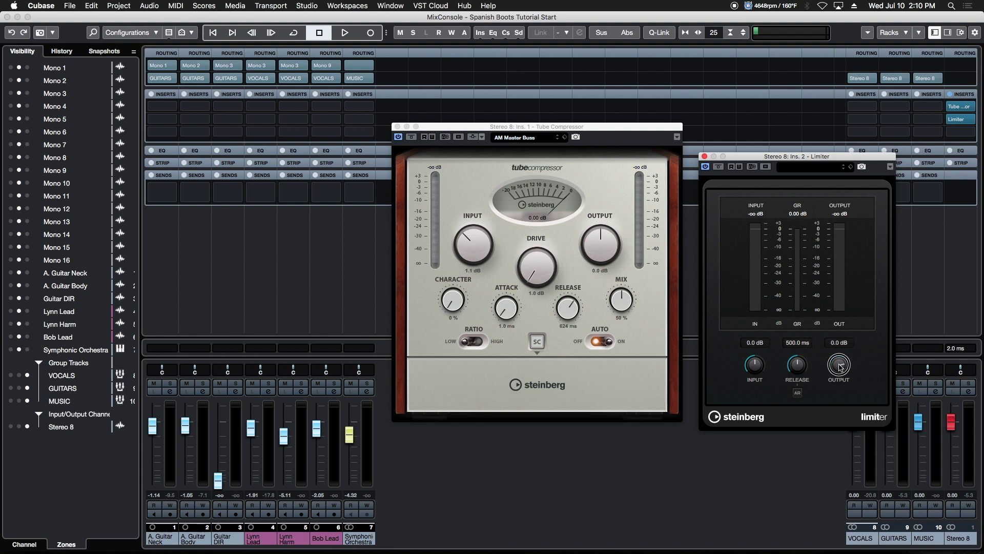
{"action": "left_click_drag", "start_coordinate": [839, 365], "coordinate": [839, 367]}
Turn the Tube Compressor's Mix up to 100% for fully wet compression.
{"action": "left_click_drag", "start_coordinate": [818, 150], "coordinate": [811, 127]}
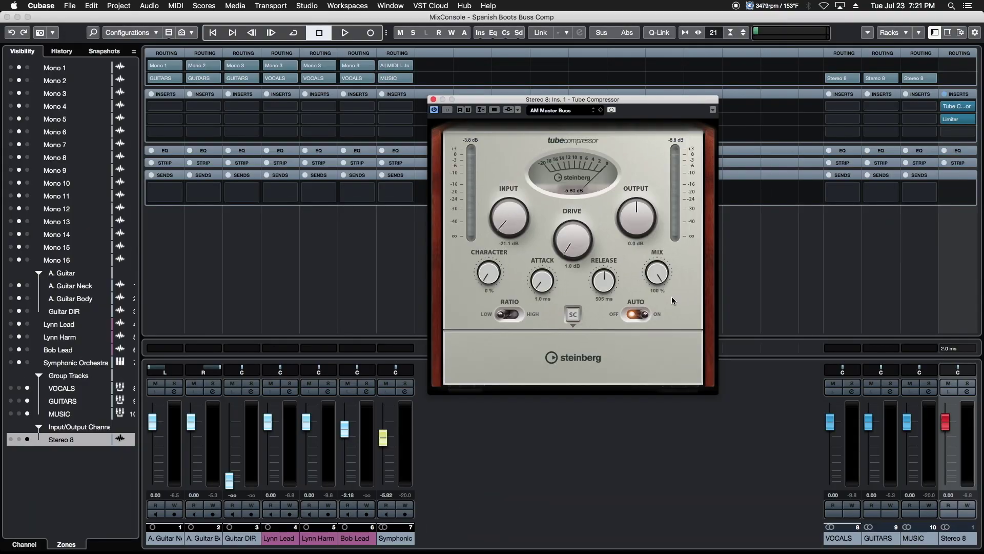
{"action": "left_click", "coordinate": [659, 277]}
While playing back, set the Tube Compressor Input gain to about 10.6 dB.
{"action": "key", "text": "space"}
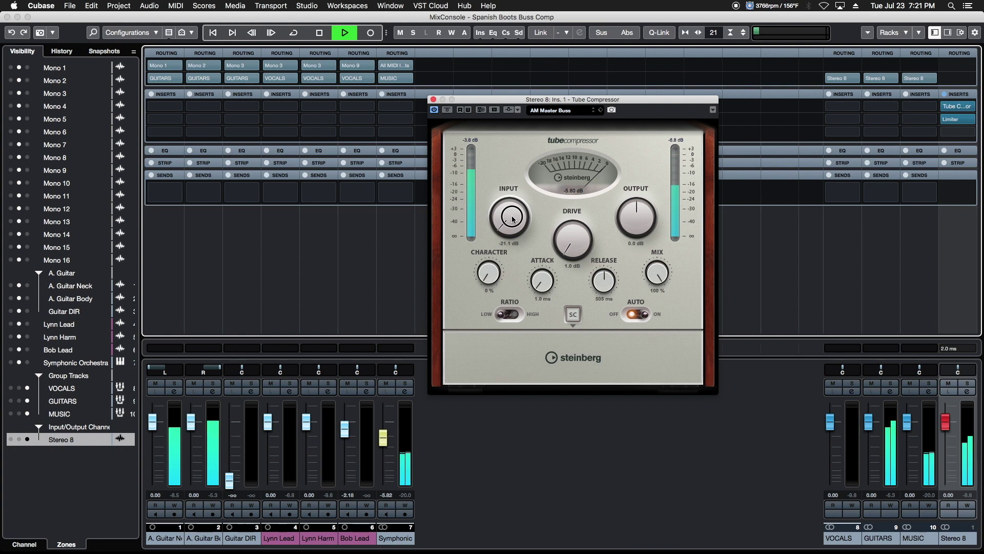
{"action": "left_click_drag", "start_coordinate": [513, 213], "coordinate": [511, 214]}
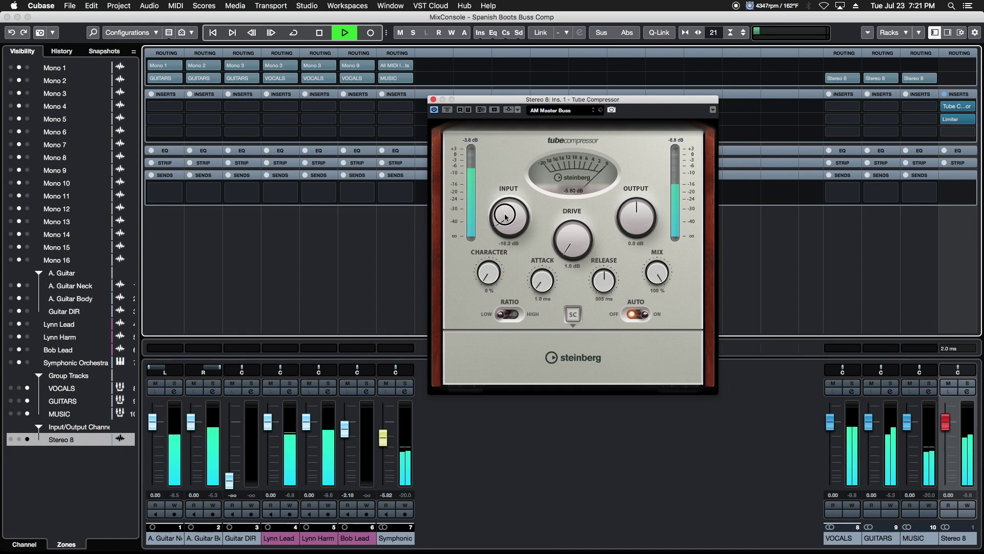
{"action": "left_click_drag", "start_coordinate": [505, 217], "coordinate": [506, 131]}
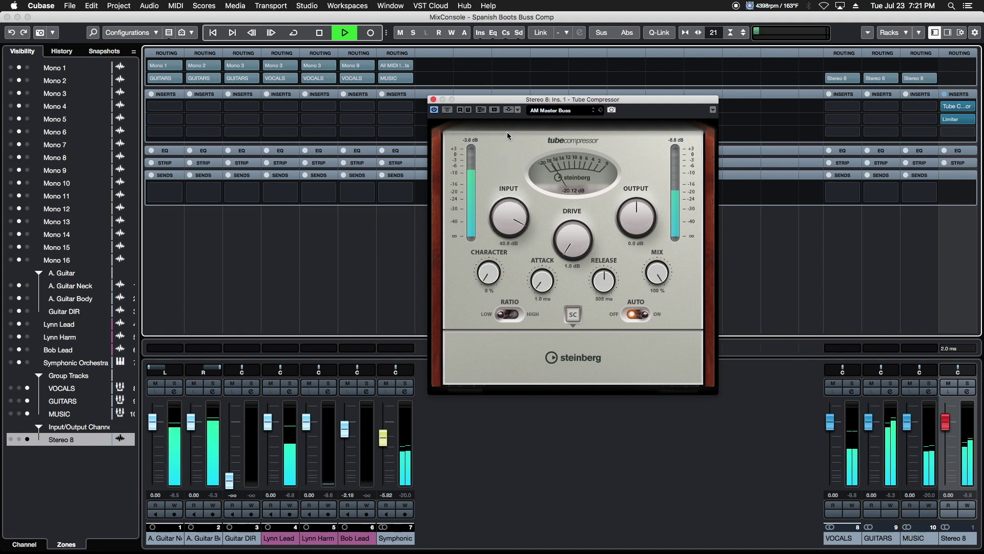
{"action": "left_click_drag", "start_coordinate": [505, 220], "coordinate": [515, 268]}
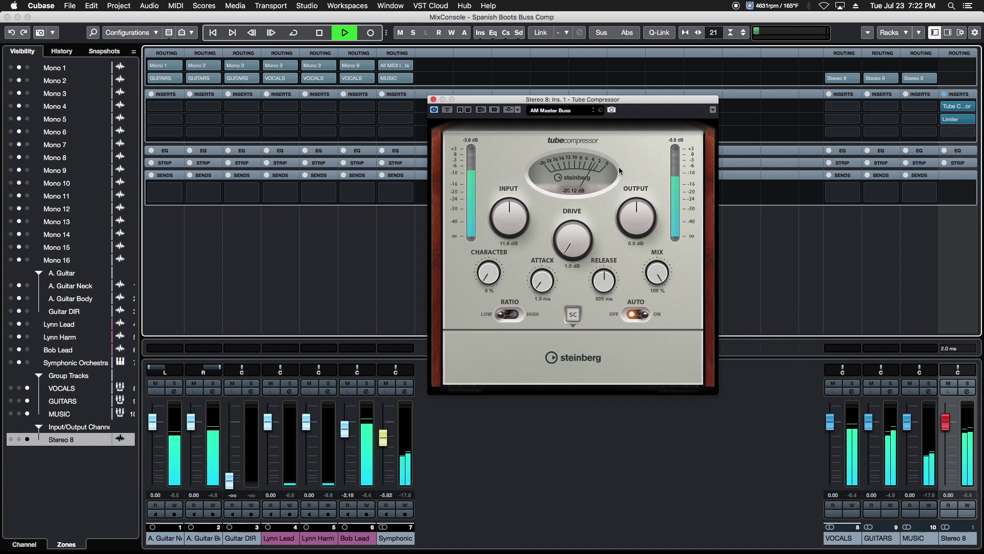
{"action": "scroll", "coordinate": [515, 219], "scroll_direction": "down", "scroll_amount": 2}
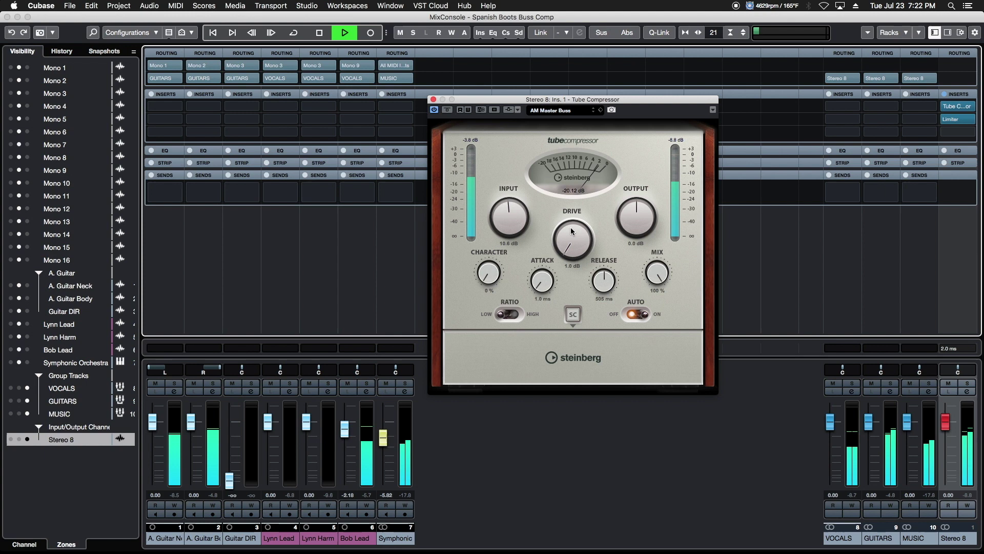
{"action": "key", "text": "space"}
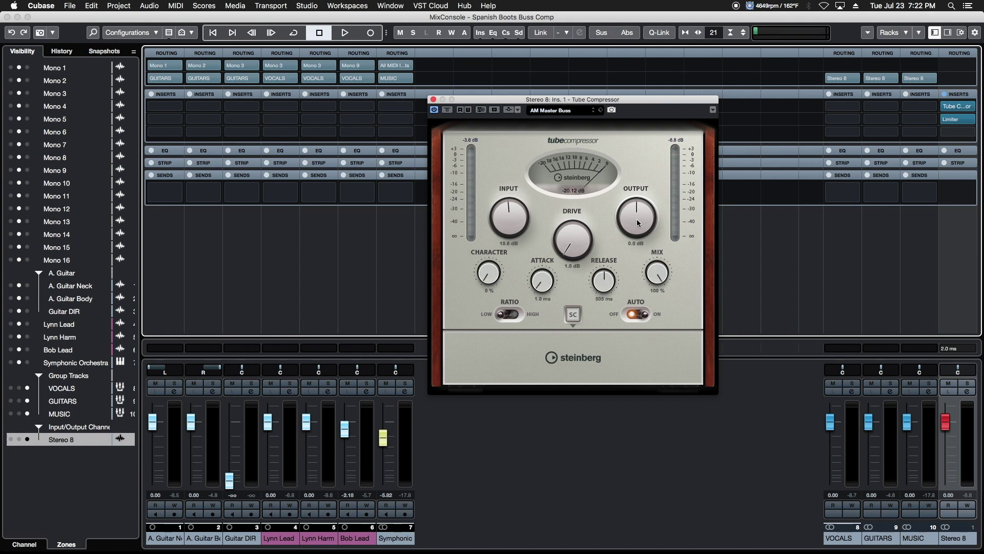
Trim the Limiter ceiling and raise Tube Compressor Output to 3.0 dB during playback.
{"action": "double_click", "coordinate": [960, 121]}
{"action": "left_click_drag", "start_coordinate": [768, 103], "coordinate": [773, 100]}
{"action": "key", "text": "space"}
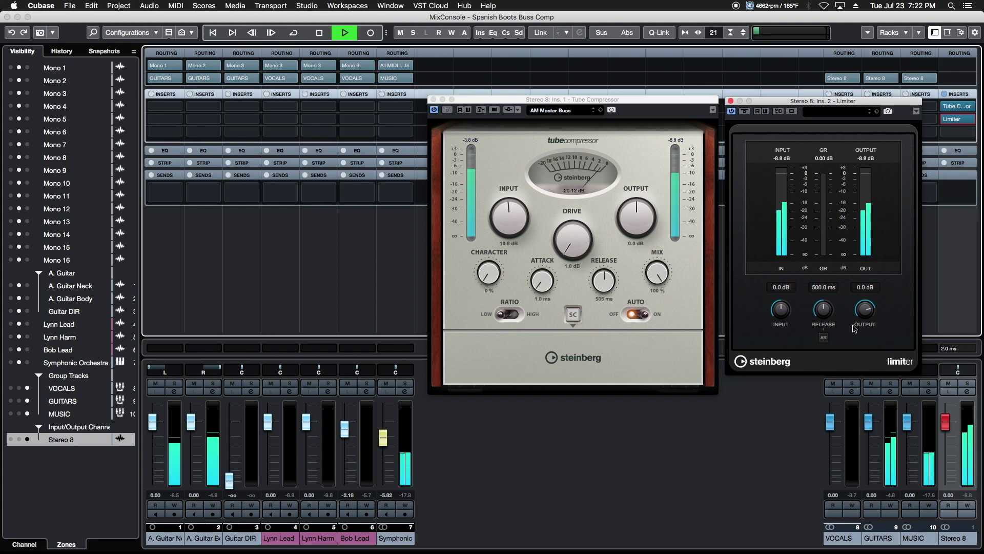
{"action": "left_click_drag", "start_coordinate": [861, 309], "coordinate": [860, 313]}
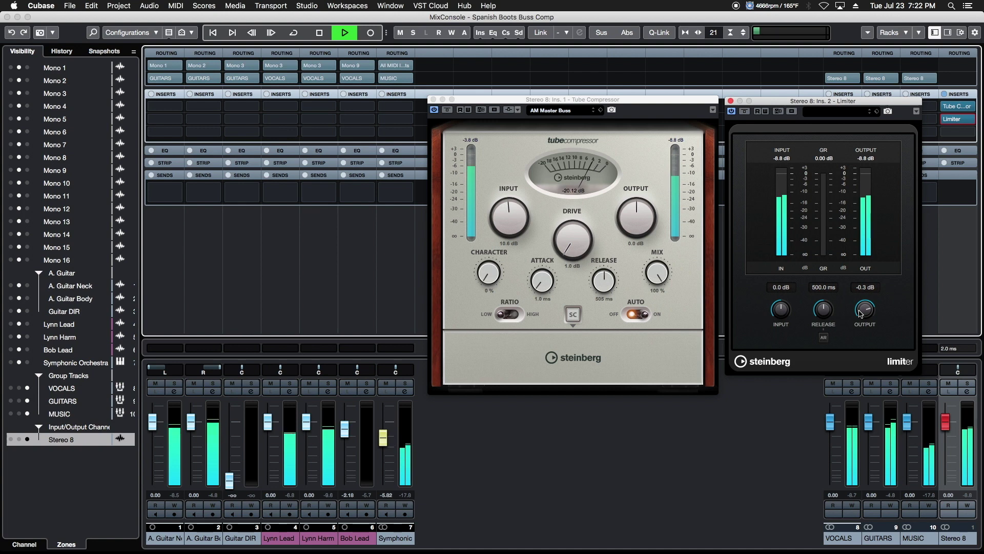
{"action": "left_click_drag", "start_coordinate": [641, 222], "coordinate": [641, 211]}
{"action": "key", "text": "space"}
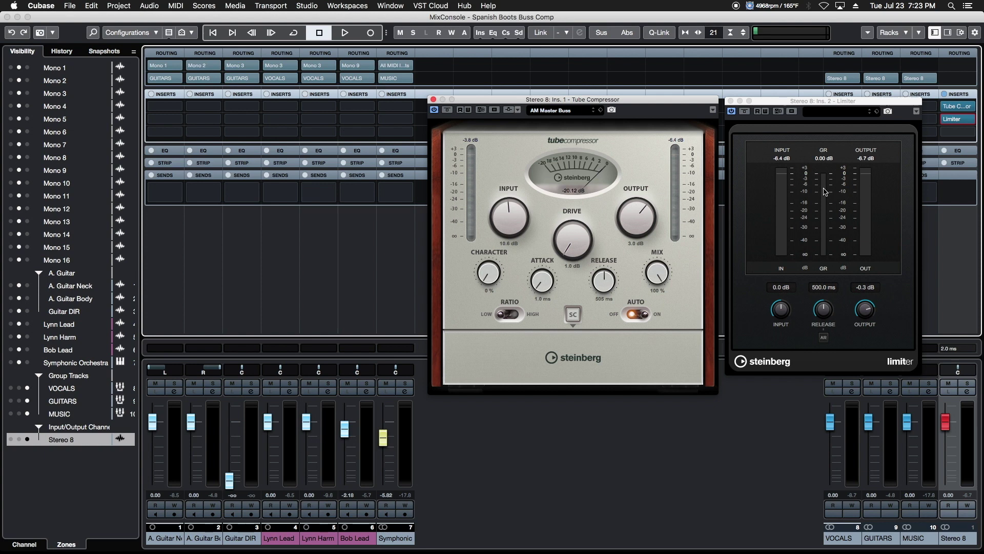
Close the Limiter editor and raise the Tube Compressor Drive to 1.5 dB while listening.
{"action": "key", "text": "super+w"}
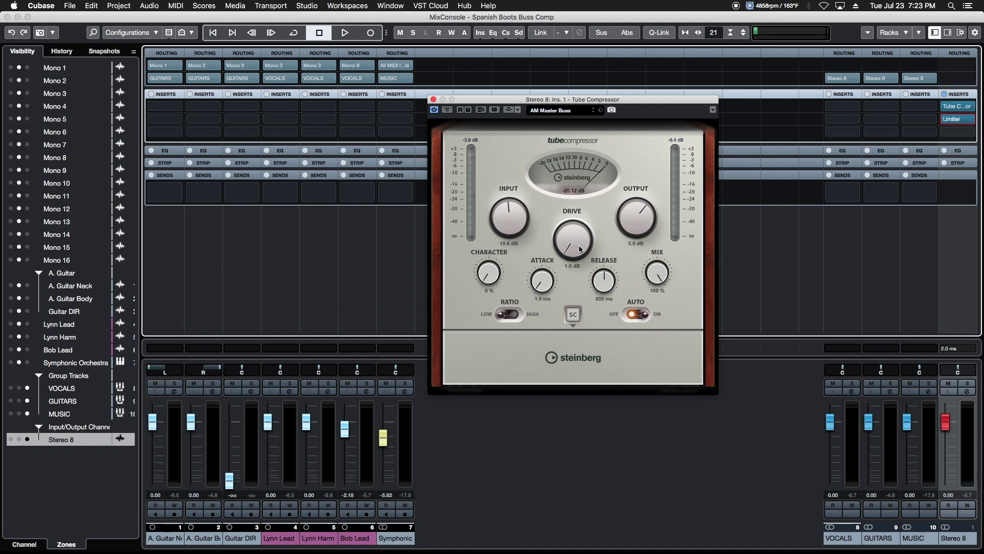
{"action": "key", "text": "space"}
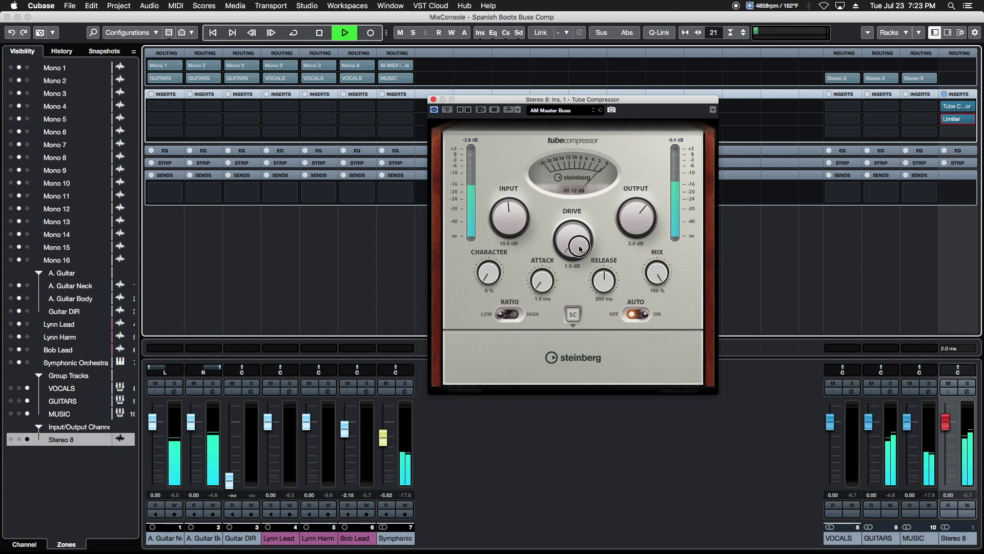
{"action": "left_click_drag", "start_coordinate": [580, 249], "coordinate": [571, 155]}
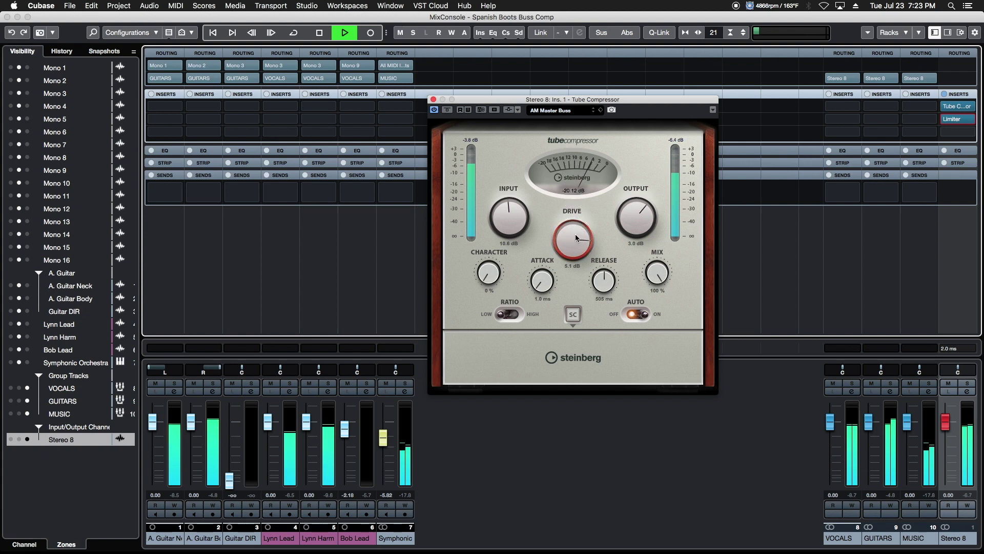
{"action": "left_click_drag", "start_coordinate": [577, 237], "coordinate": [573, 310]}
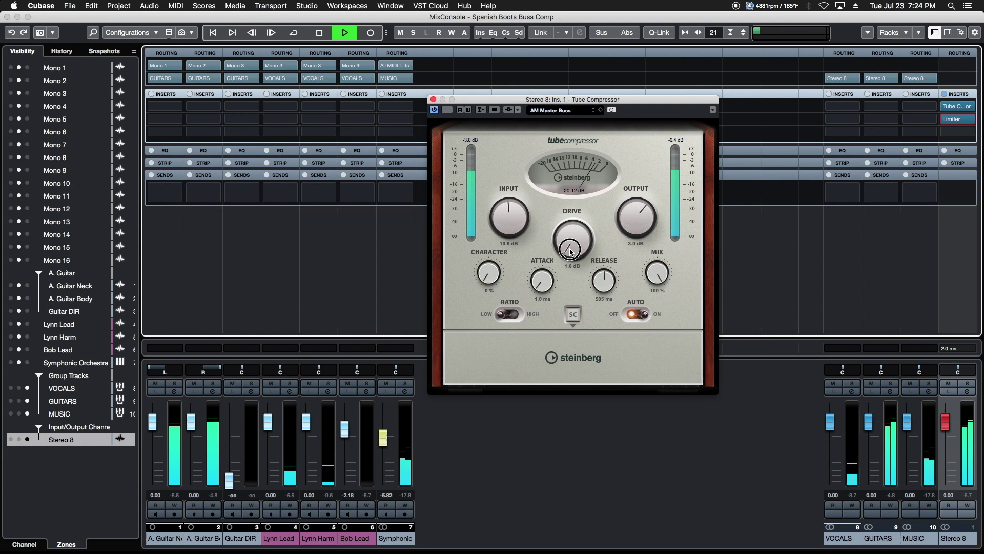
{"action": "scroll", "coordinate": [569, 242], "scroll_direction": "up", "scroll_amount": 1}
{"action": "key", "text": "space"}
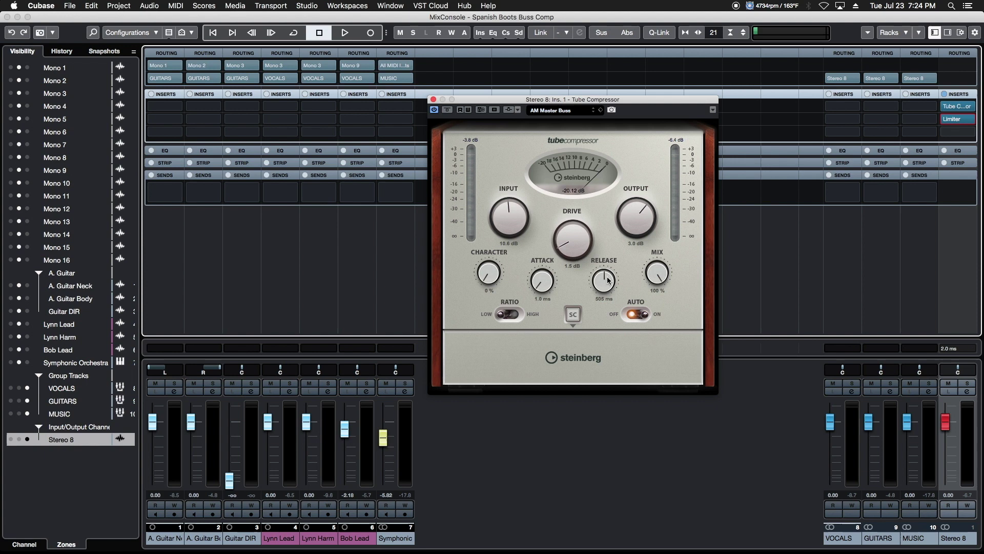
Set Release to about 500 ms and leave the sidechain filter switched off.
{"action": "left_click_drag", "start_coordinate": [608, 280], "coordinate": [607, 283]}
{"action": "left_click", "coordinate": [574, 314]}
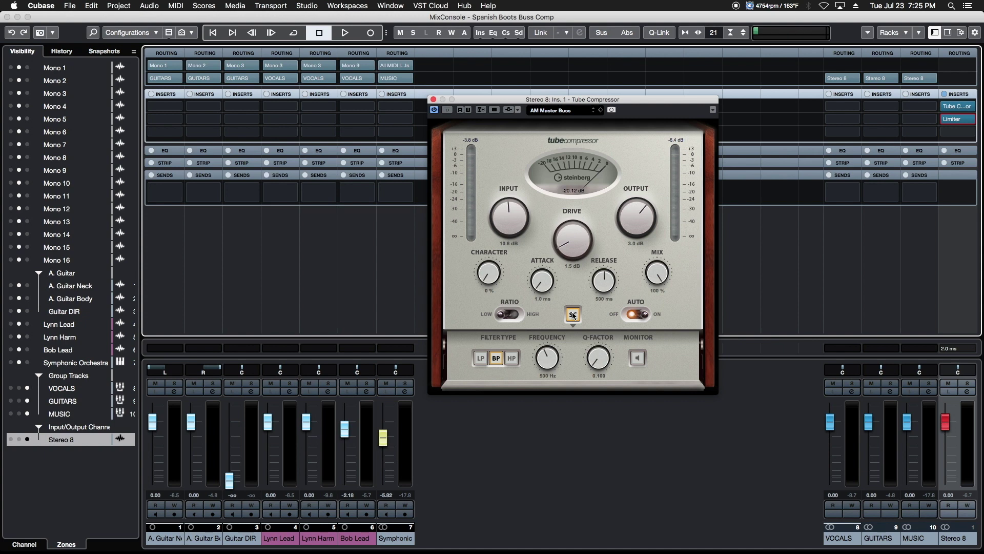
{"action": "left_click", "coordinate": [574, 315]}
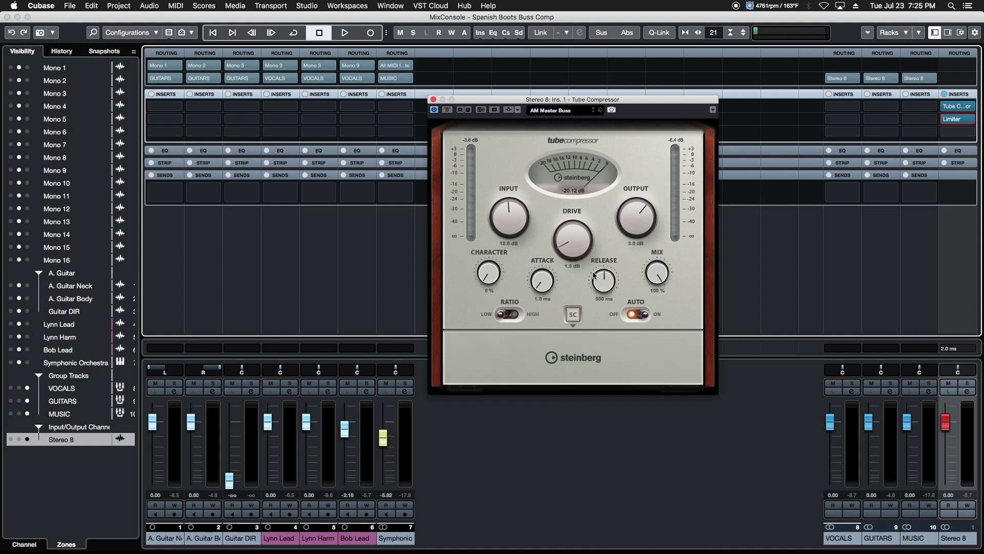